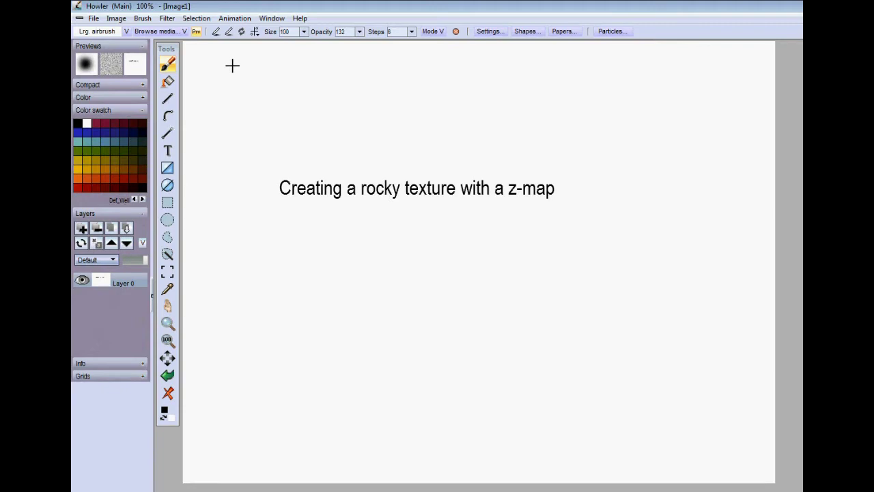
Set up the linear gradient tool in Less than mode with the black-to-white gradient.
{"action": "left_click", "coordinate": [170, 134]}
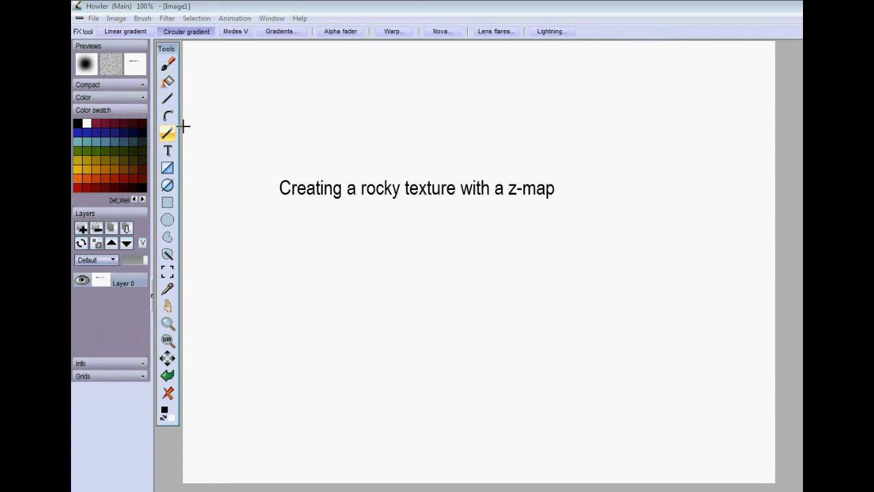
{"action": "left_click", "coordinate": [142, 32]}
{"action": "left_click", "coordinate": [235, 31]}
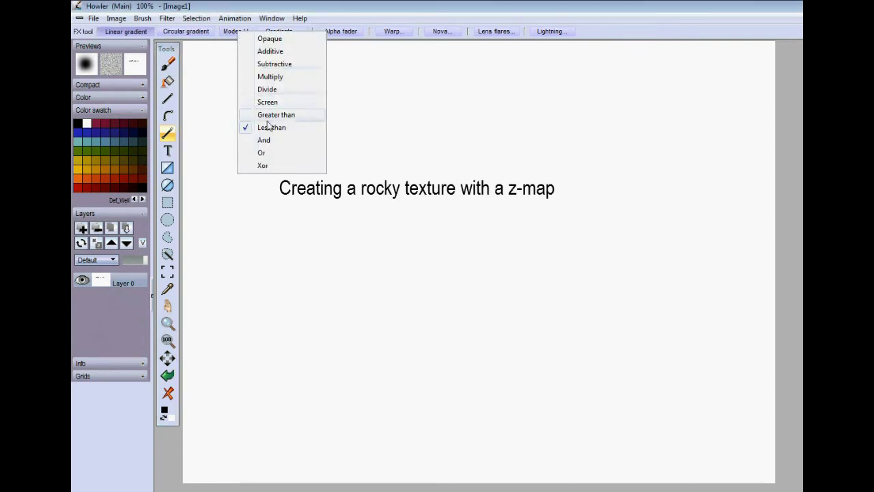
{"action": "left_click", "coordinate": [283, 127]}
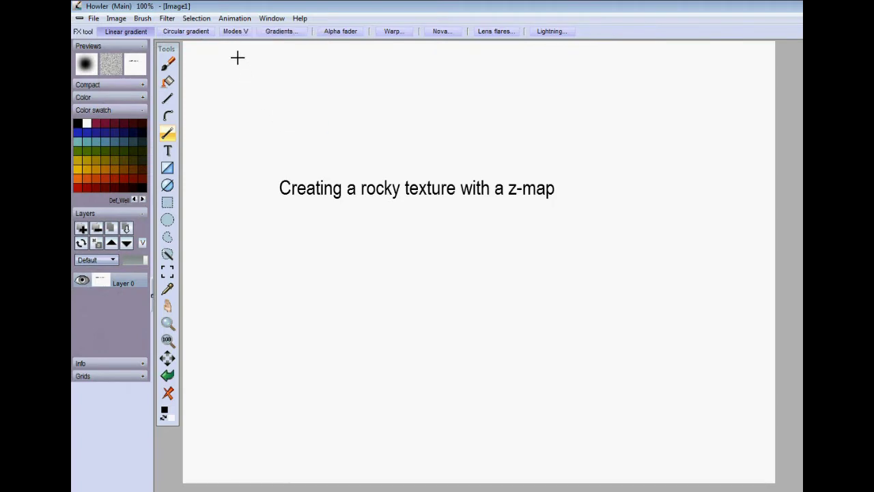
{"action": "left_click", "coordinate": [280, 31]}
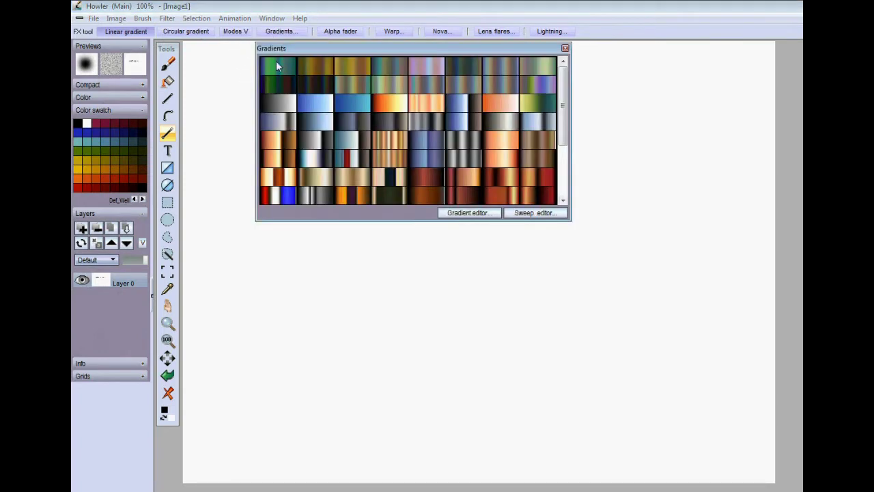
{"action": "left_click", "coordinate": [273, 102]}
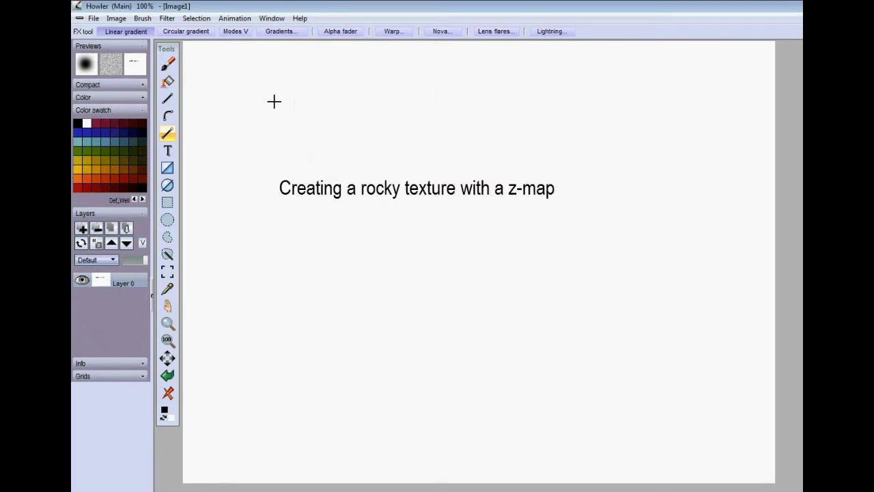
In the gradient sweep editor, cut the opacity to zero at the white end and smooth the opacity curve.
{"action": "left_click", "coordinate": [272, 18]}
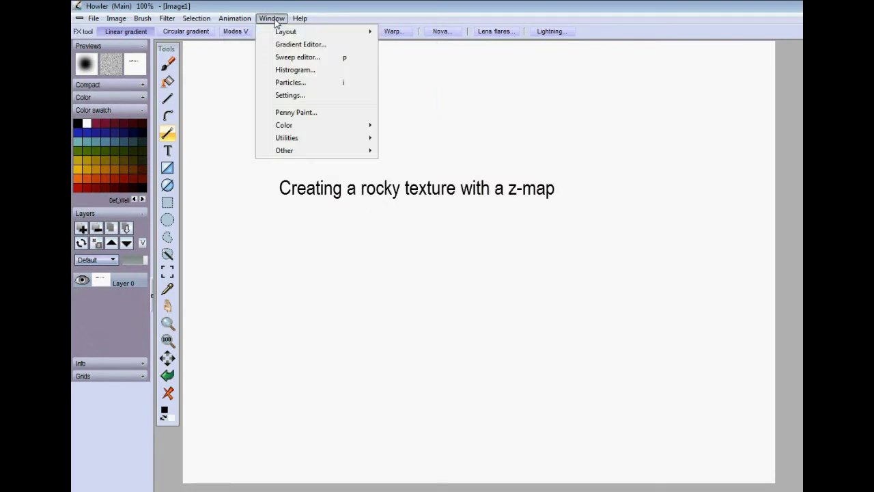
{"action": "left_click", "coordinate": [293, 57]}
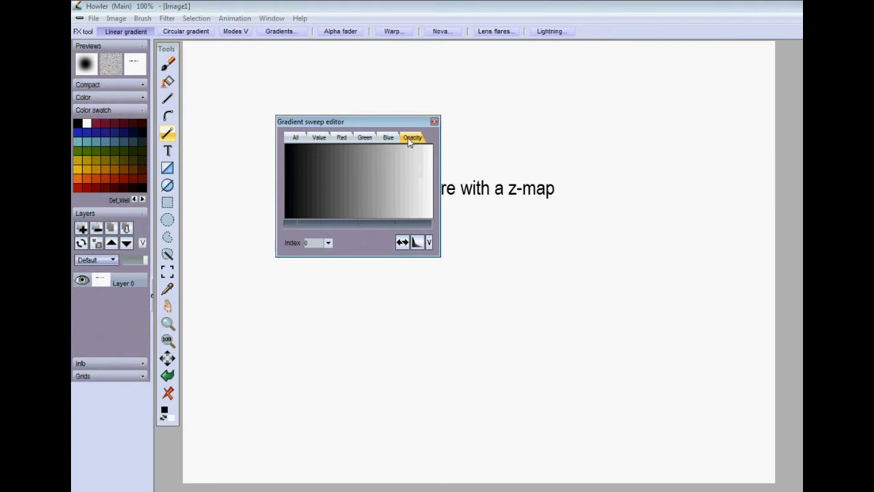
{"action": "mouse_move", "coordinate": [412, 204]}
{"action": "left_mouse_down"}
{"action": "mouse_move", "coordinate": [418, 227]}
{"action": "mouse_move", "coordinate": [442, 240]}
{"action": "left_mouse_up"}
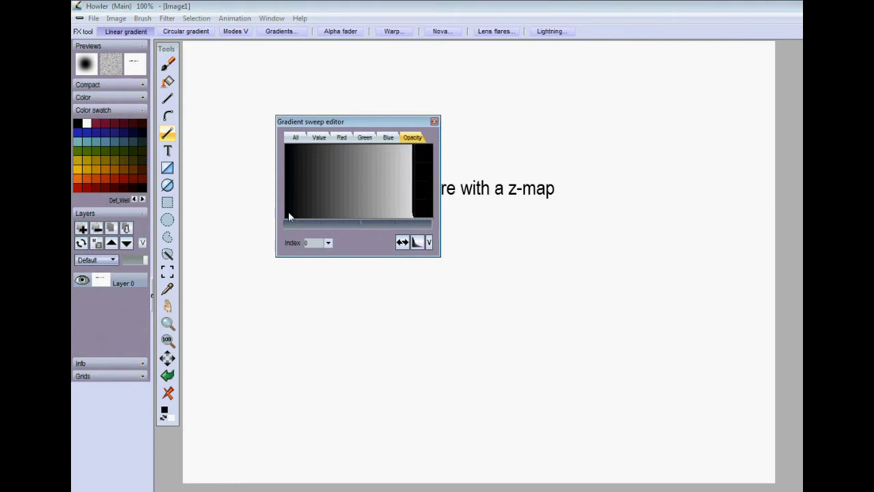
{"action": "left_click", "coordinate": [418, 241]}
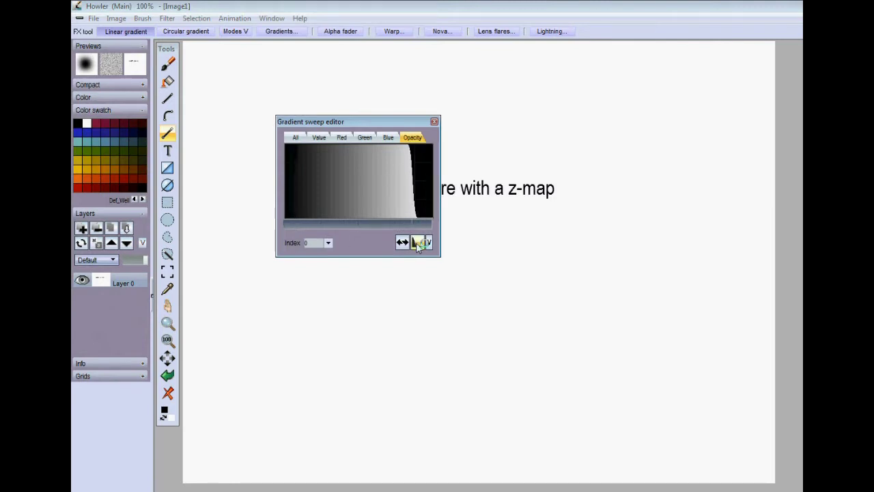
{"action": "left_click", "coordinate": [434, 120]}
Clear the title text off the canvas and cover it with seven overlapping linear gradients at varied angles.
{"action": "left_click_drag", "start_coordinate": [328, 111], "coordinate": [368, 191]}
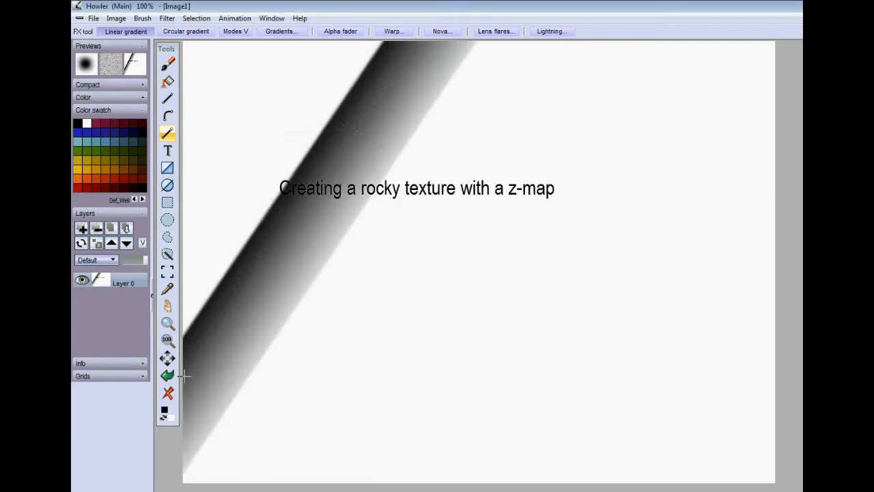
{"action": "left_click", "coordinate": [170, 394]}
{"action": "left_click_drag", "start_coordinate": [348, 170], "coordinate": [439, 279]}
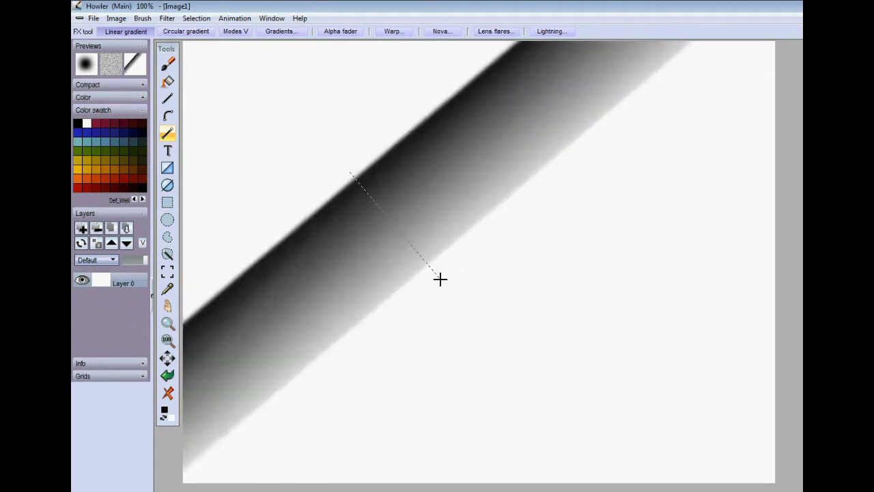
{"action": "left_click_drag", "start_coordinate": [630, 297], "coordinate": [486, 364]}
{"action": "left_click_drag", "start_coordinate": [389, 396], "coordinate": [424, 281]}
{"action": "left_click_drag", "start_coordinate": [269, 90], "coordinate": [236, 213]}
{"action": "left_click_drag", "start_coordinate": [731, 161], "coordinate": [587, 191]}
{"action": "left_click_drag", "start_coordinate": [362, 369], "coordinate": [410, 487]}
{"action": "left_click_drag", "start_coordinate": [381, 414], "coordinate": [278, 432]}
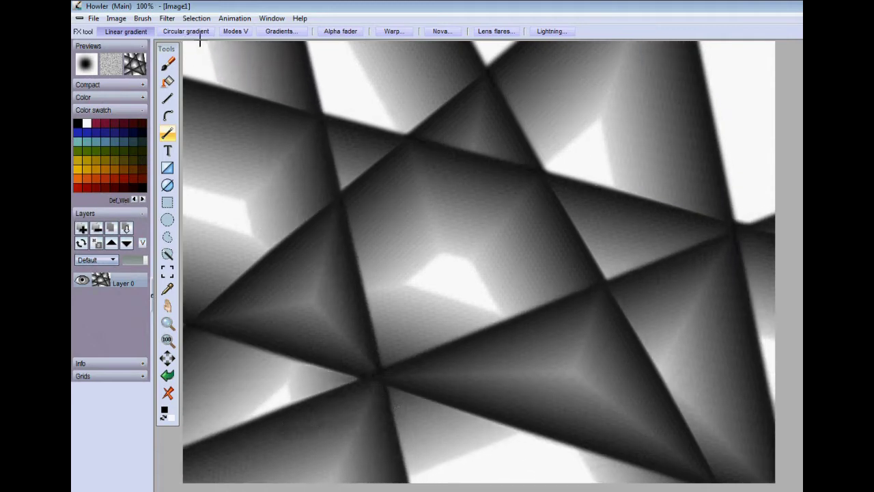
Overlay five linear gradients at different angles in Greater than mode to form bright ridges across the image.
{"action": "left_click", "coordinate": [235, 32]}
{"action": "left_click", "coordinate": [271, 120]}
{"action": "left_click_drag", "start_coordinate": [427, 222], "coordinate": [496, 284]}
{"action": "left_click_drag", "start_coordinate": [384, 248], "coordinate": [443, 170]}
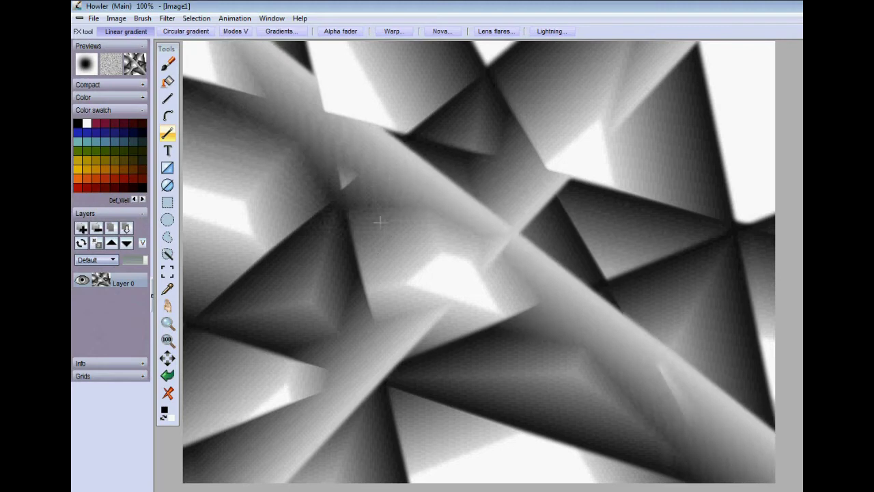
{"action": "left_click_drag", "start_coordinate": [330, 263], "coordinate": [243, 237]}
{"action": "left_click_drag", "start_coordinate": [539, 348], "coordinate": [452, 362]}
{"action": "left_click_drag", "start_coordinate": [682, 167], "coordinate": [714, 82]}
Add five more linear gradients of varied widths in Less than mode, including very narrow ones that form dark cracks.
{"action": "left_click", "coordinate": [236, 31]}
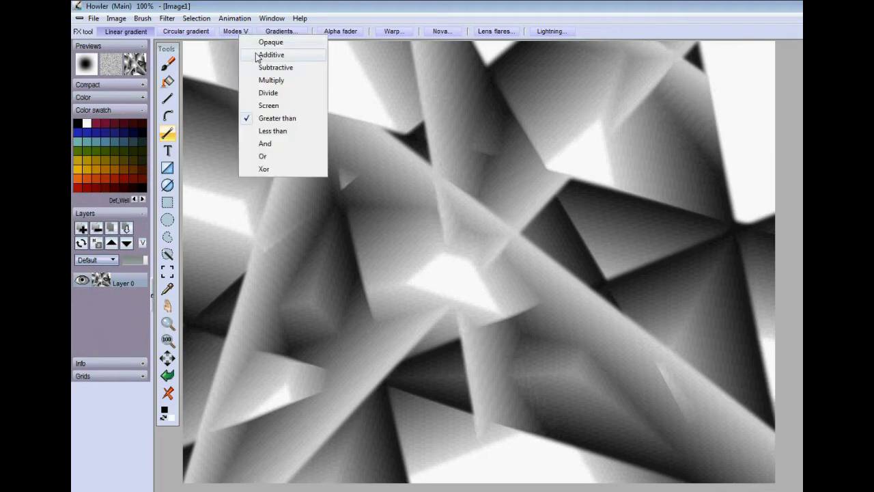
{"action": "left_click", "coordinate": [282, 131]}
{"action": "mouse_move", "coordinate": [523, 468]}
{"action": "left_mouse_down"}
{"action": "mouse_move", "coordinate": [517, 371]}
{"action": "mouse_move", "coordinate": [539, 219]}
{"action": "mouse_move", "coordinate": [719, 73]}
{"action": "mouse_move", "coordinate": [702, 189]}
{"action": "left_mouse_up"}
{"action": "left_click_drag", "start_coordinate": [504, 449], "coordinate": [501, 488]}
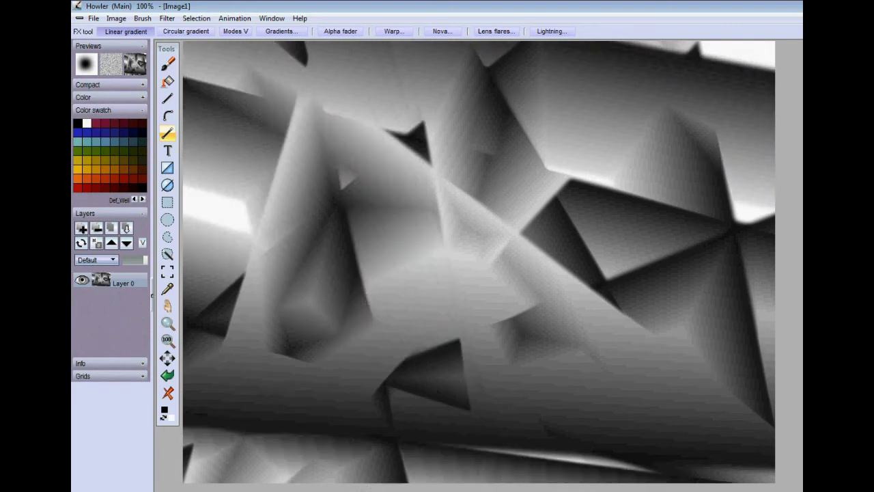
{"action": "mouse_move", "coordinate": [714, 137]}
{"action": "left_mouse_down"}
{"action": "mouse_move", "coordinate": [756, 42]}
{"action": "mouse_move", "coordinate": [774, 43]}
{"action": "left_mouse_up"}
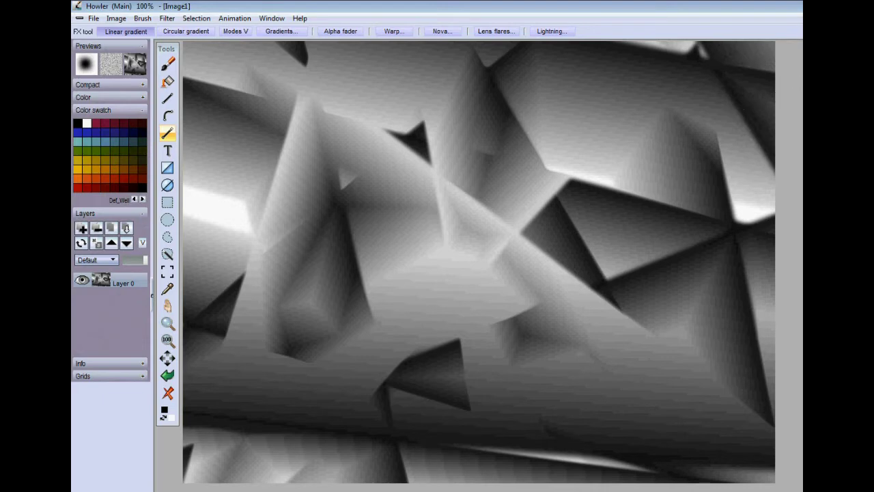
{"action": "left_click_drag", "start_coordinate": [637, 399], "coordinate": [615, 404]}
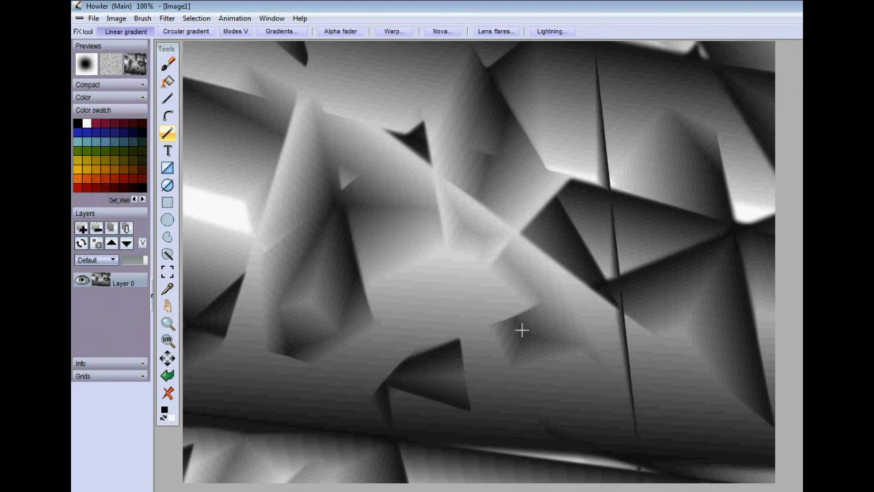
{"action": "left_click_drag", "start_coordinate": [391, 247], "coordinate": [355, 218]}
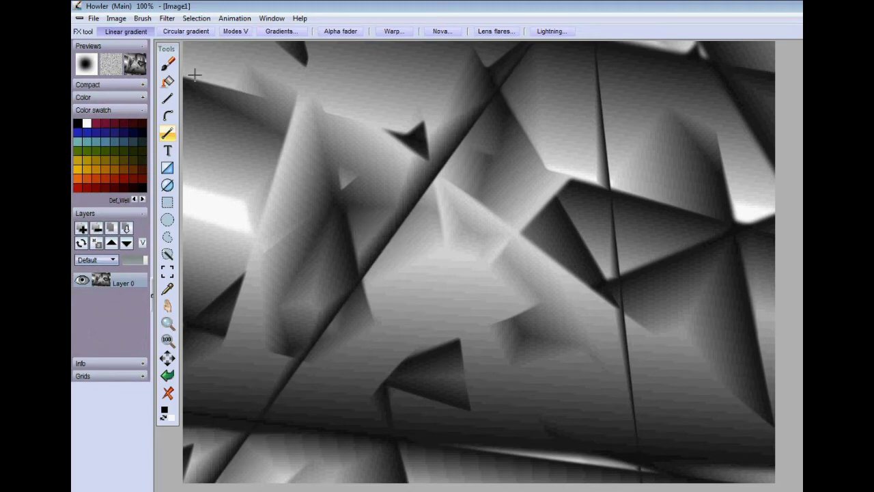
Return to the paint brush and copy the finished z-map image to the swap buffer.
{"action": "left_click", "coordinate": [168, 64]}
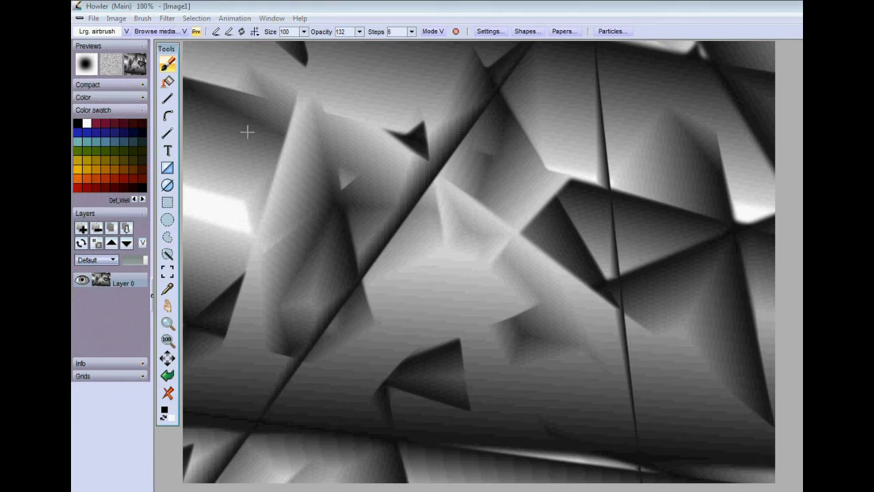
{"action": "left_click", "coordinate": [116, 18]}
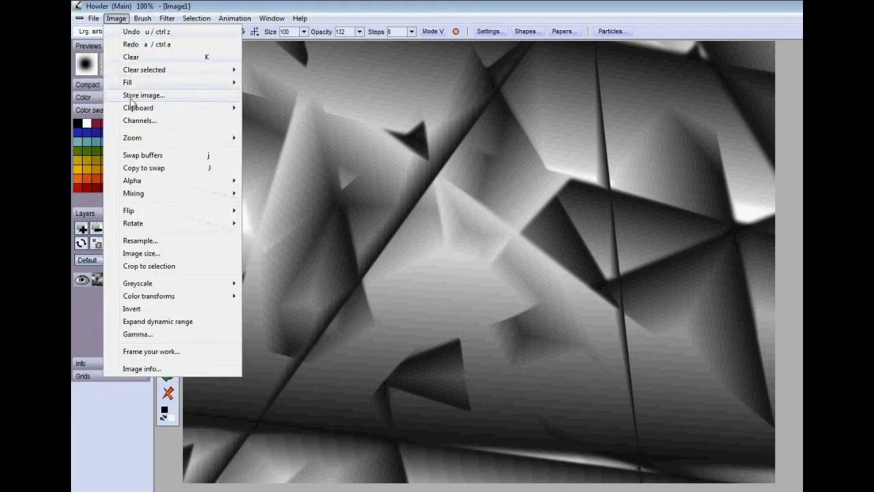
{"action": "left_click", "coordinate": [143, 169]}
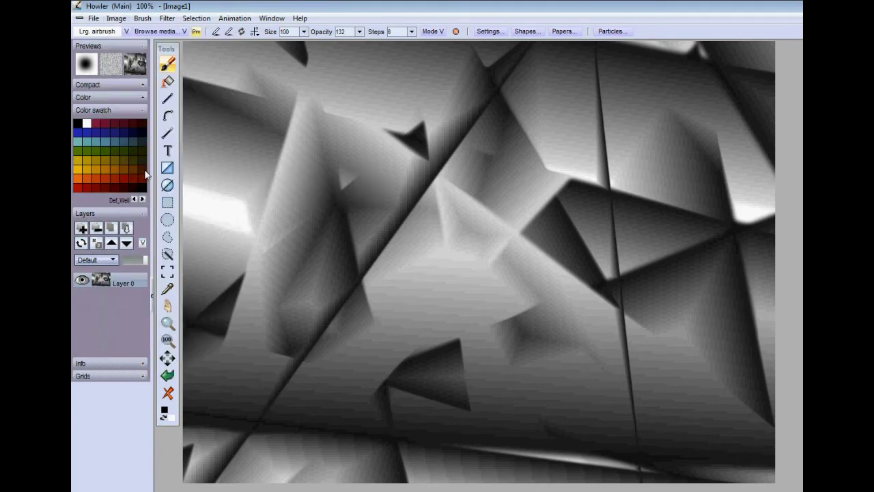
Apply the Lighting tool filter and place a dimmed light at the image's upper-left corner.
{"action": "left_click", "coordinate": [167, 18]}
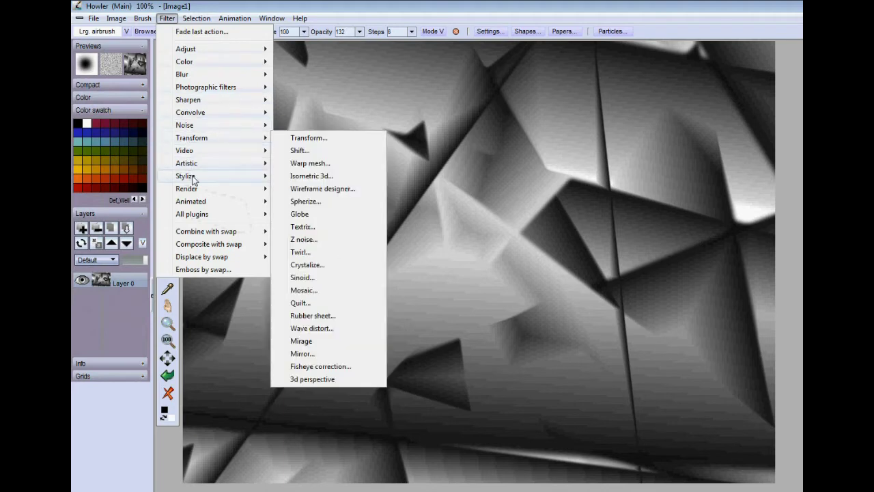
{"action": "mouse_move", "coordinate": [198, 179]}
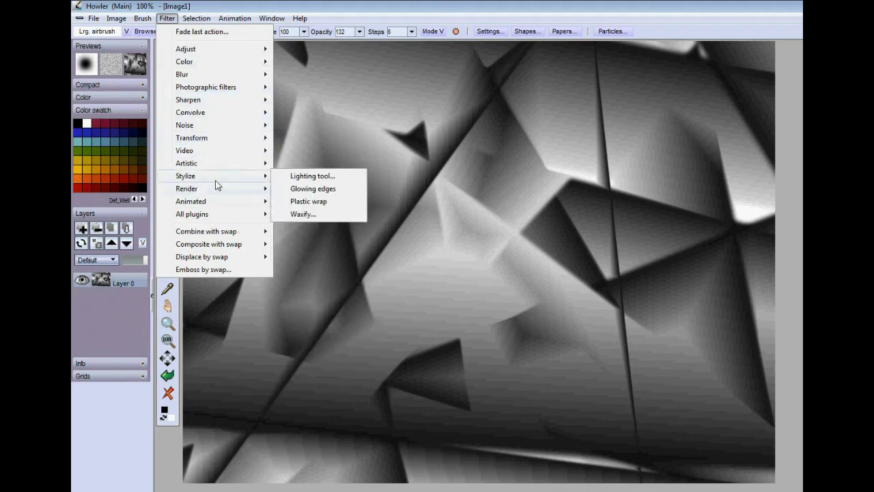
{"action": "left_click", "coordinate": [318, 179]}
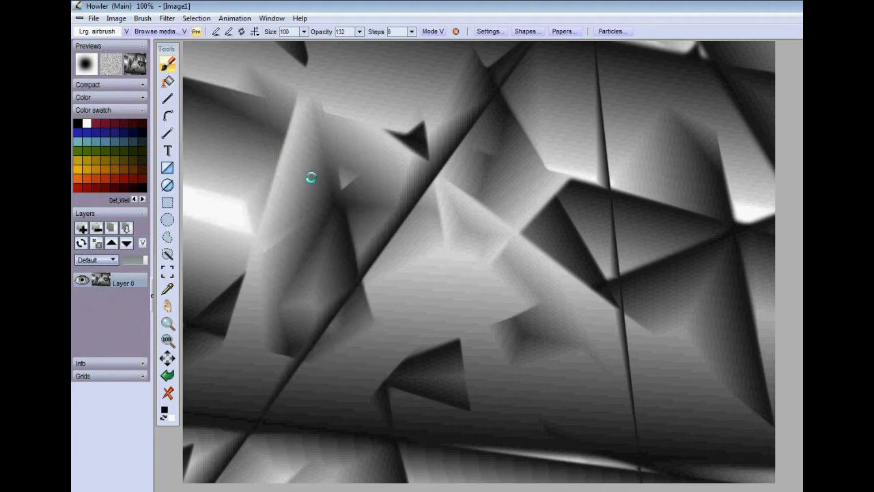
{"action": "left_click_drag", "start_coordinate": [311, 80], "coordinate": [783, 145]}
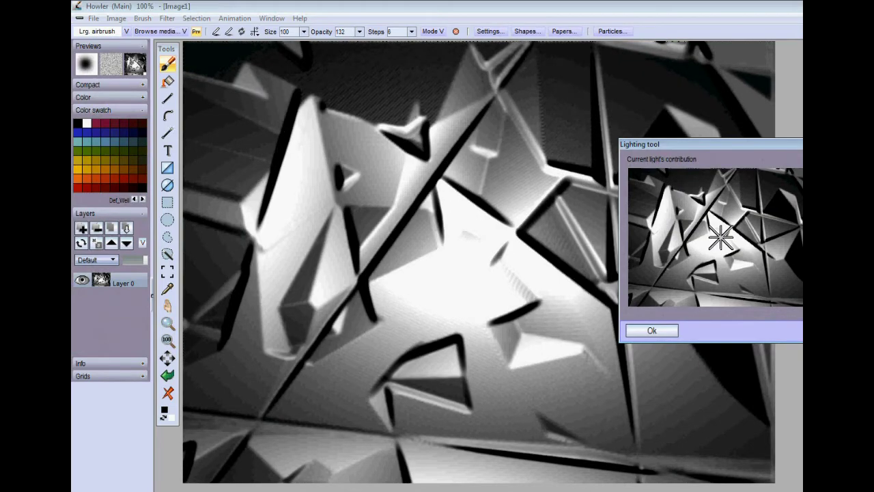
{"action": "left_click_drag", "start_coordinate": [734, 242], "coordinate": [666, 169]}
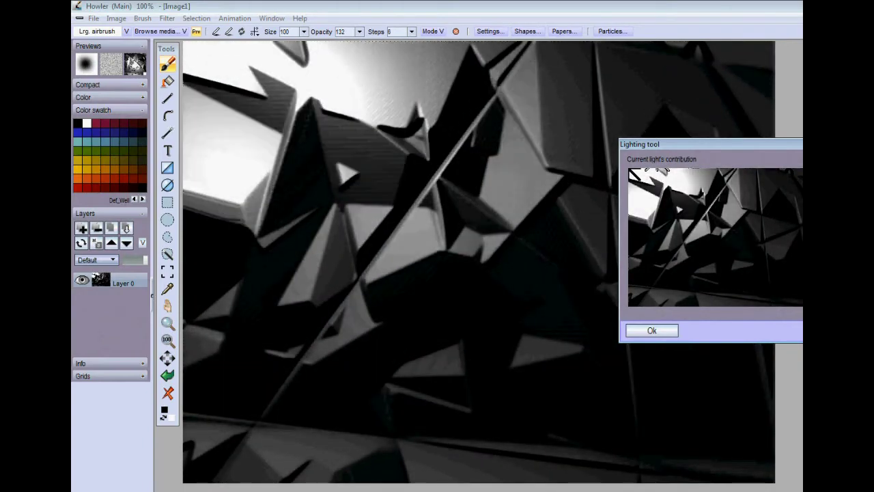
{"action": "left_click_drag", "start_coordinate": [630, 170], "coordinate": [680, 146]}
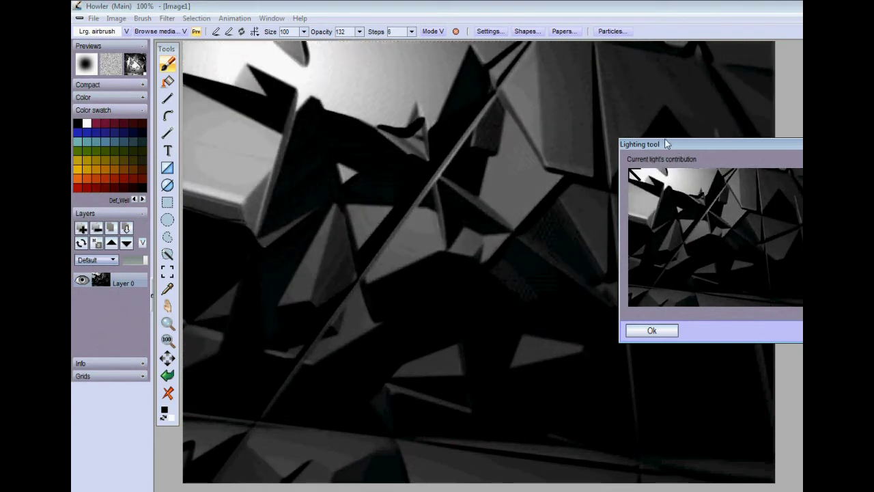
Set the first light's color to a muted yellow.
{"action": "left_click", "coordinate": [330, 211]}
{"action": "left_click", "coordinate": [364, 139]}
{"action": "left_click", "coordinate": [409, 121]}
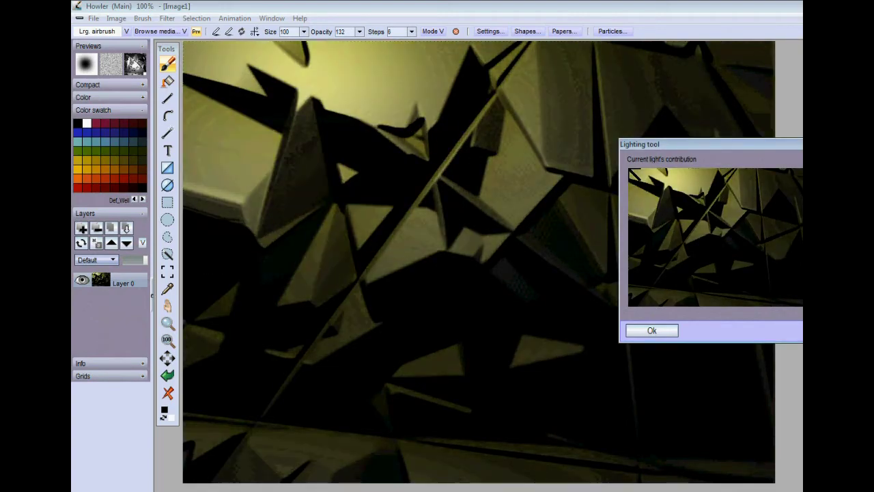
Add a second light with a blue-violet color near the image's upper edge, right of center.
{"action": "left_click", "coordinate": [702, 219]}
{"action": "left_click_drag", "start_coordinate": [662, 236], "coordinate": [662, 270]}
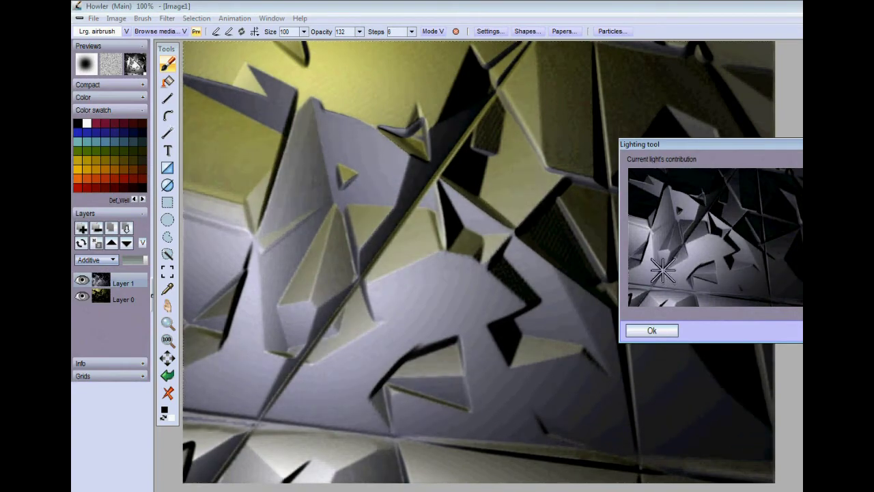
{"action": "right_click", "coordinate": [660, 255]}
{"action": "left_click_drag", "start_coordinate": [344, 203], "coordinate": [321, 206]}
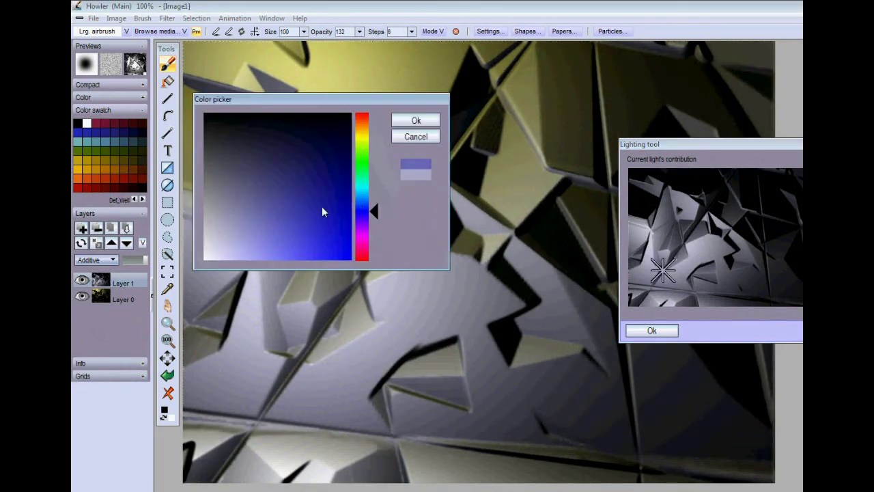
{"action": "left_click", "coordinate": [416, 120]}
{"action": "mouse_move", "coordinate": [653, 217]}
{"action": "left_mouse_down"}
{"action": "mouse_move", "coordinate": [704, 209]}
{"action": "mouse_move", "coordinate": [756, 175]}
{"action": "left_mouse_up"}
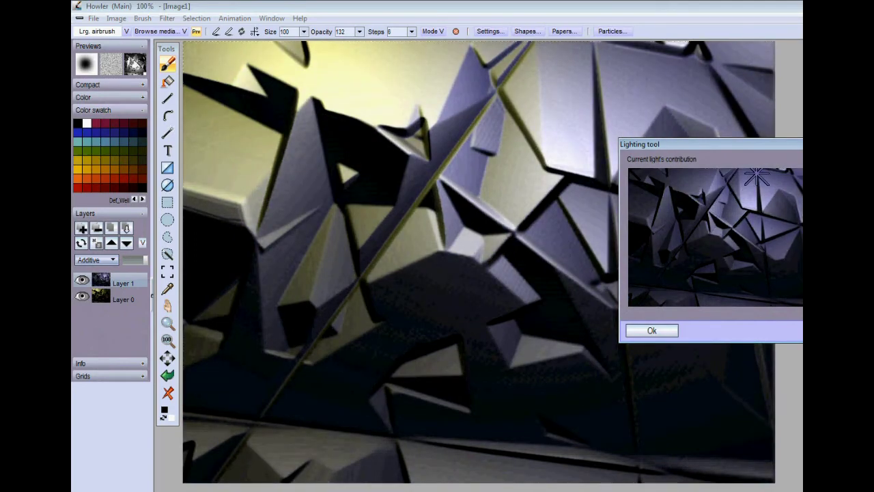
{"action": "mouse_move", "coordinate": [756, 176]}
{"action": "left_mouse_down"}
{"action": "mouse_move", "coordinate": [746, 152]}
{"action": "mouse_move", "coordinate": [758, 153]}
{"action": "left_mouse_up"}
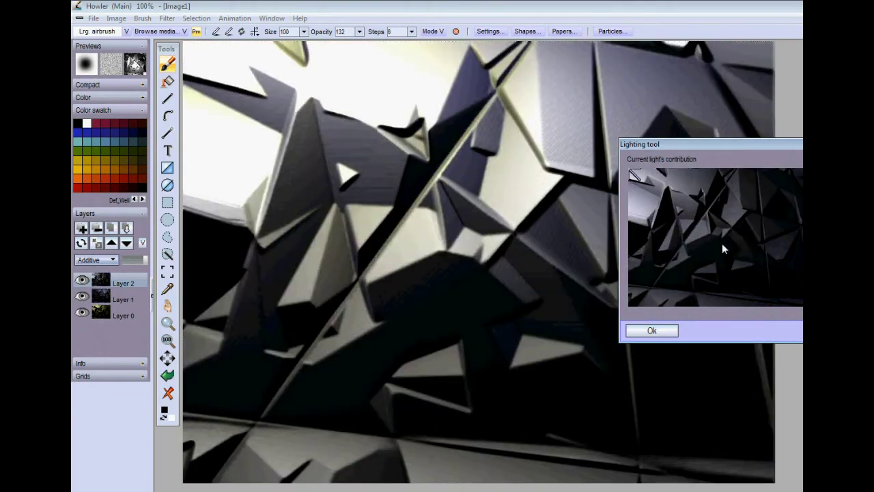
Add a third light as a faint fill over the lower shadows and color it a very pale yellow-green.
{"action": "mouse_move", "coordinate": [720, 245]}
{"action": "left_mouse_down"}
{"action": "mouse_move", "coordinate": [711, 318]}
{"action": "mouse_move", "coordinate": [730, 342]}
{"action": "left_mouse_up"}
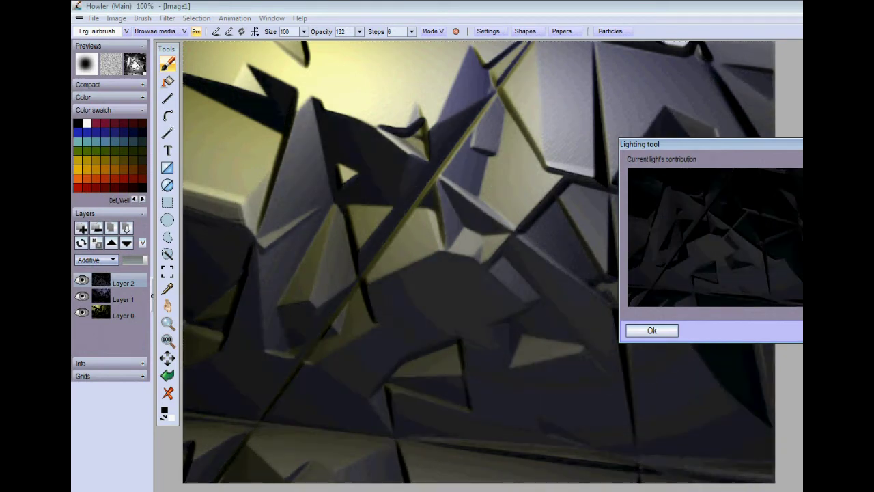
{"action": "left_click", "coordinate": [363, 144]}
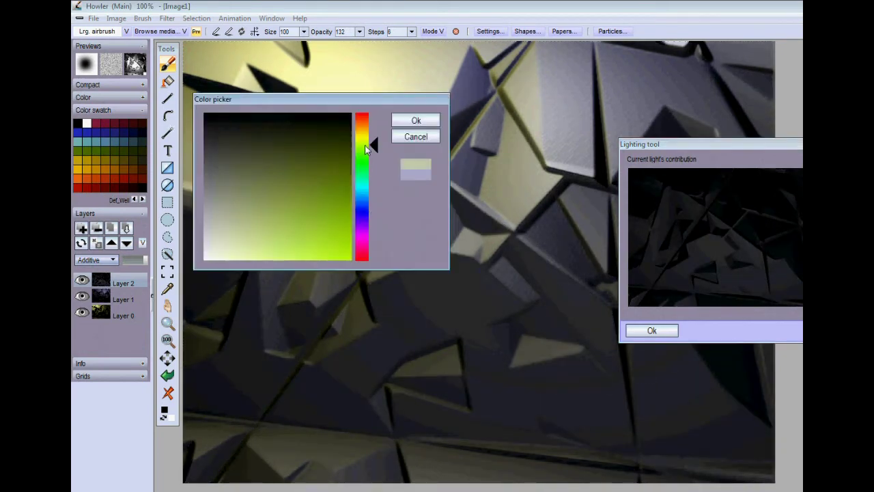
{"action": "left_click", "coordinate": [223, 243]}
{"action": "left_click", "coordinate": [416, 121]}
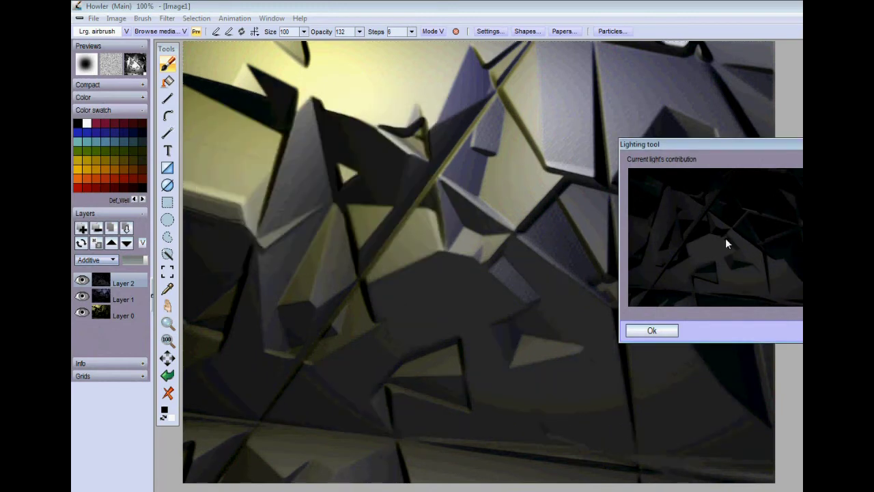
Accept the lighting setup and permanently merge all light layers into one.
{"action": "left_click", "coordinate": [652, 330]}
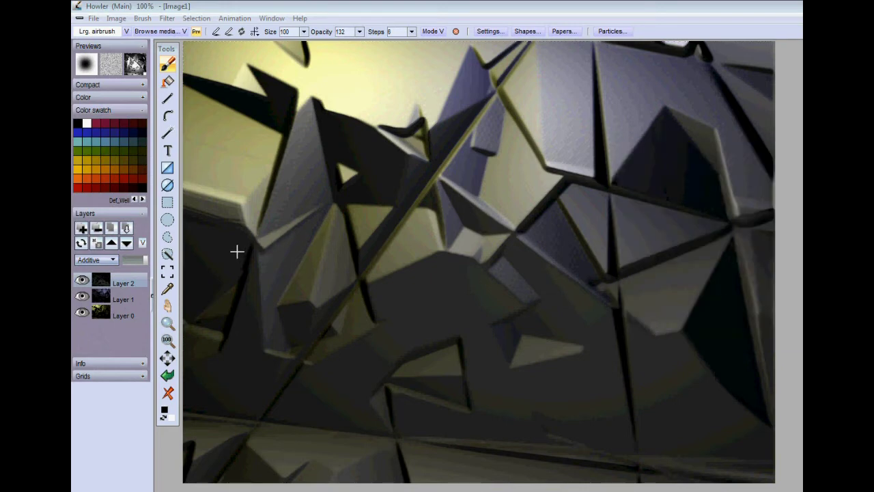
{"action": "left_click", "coordinate": [126, 230]}
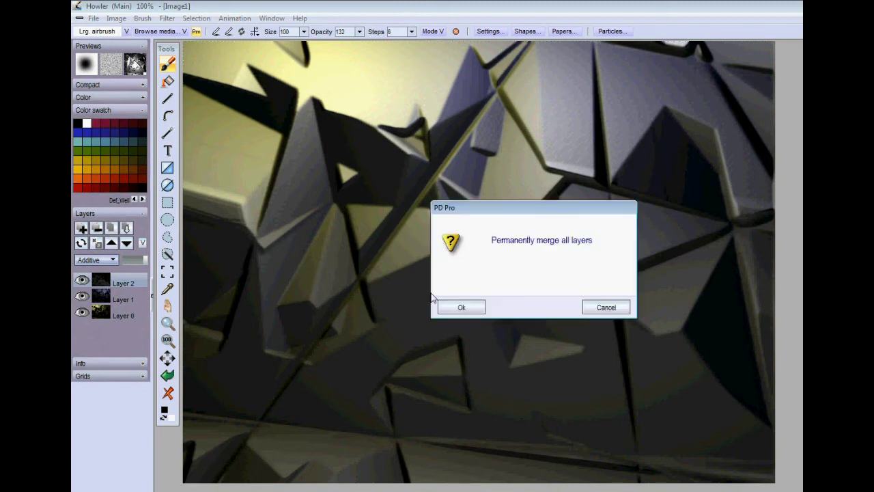
{"action": "left_click", "coordinate": [457, 307]}
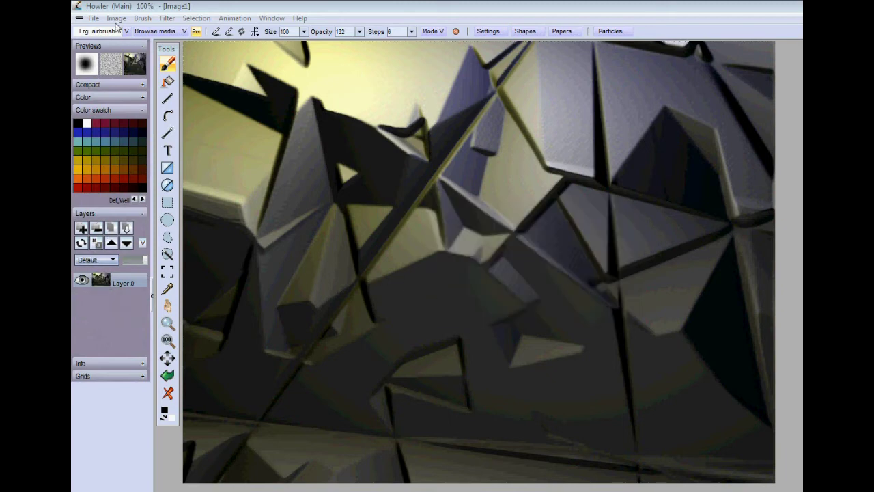
Store a copy of the merged rock image and park its thumbnail beside the canvas.
{"action": "left_click", "coordinate": [116, 18]}
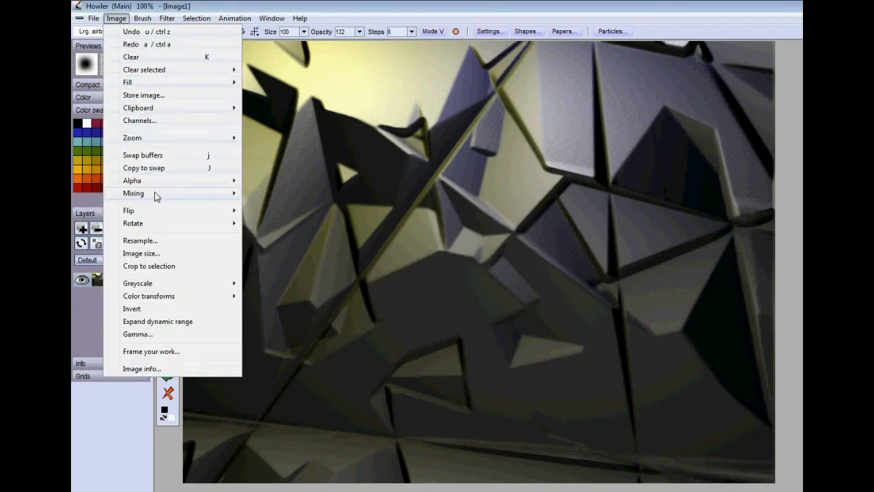
{"action": "left_click", "coordinate": [170, 96]}
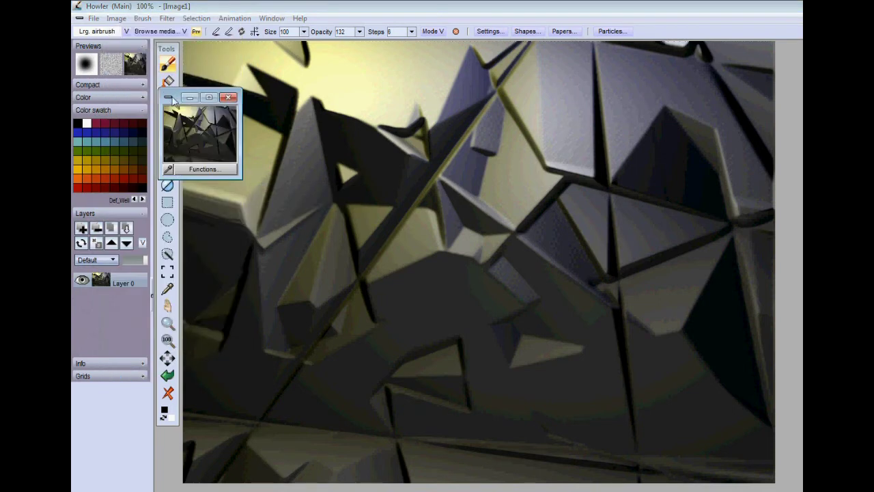
{"action": "left_click_drag", "start_coordinate": [197, 101], "coordinate": [799, 110]}
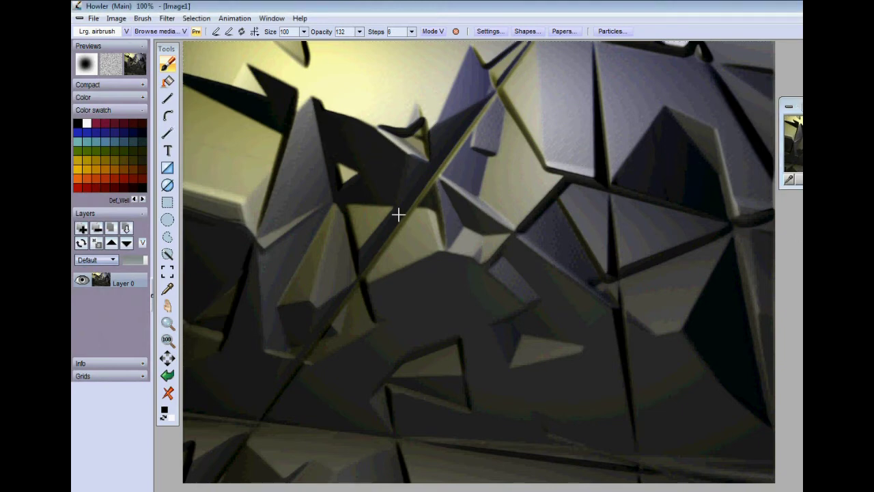
Check the z-map in the swap buffer, return to the main image, clear it to white and render the Europa texture.
{"action": "key", "text": "j"}
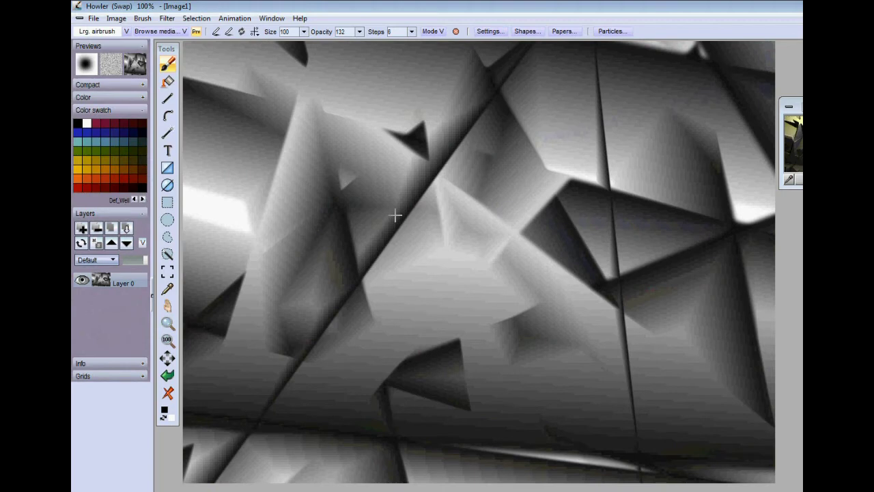
{"action": "key", "text": "w"}
{"action": "left_click", "coordinate": [168, 393]}
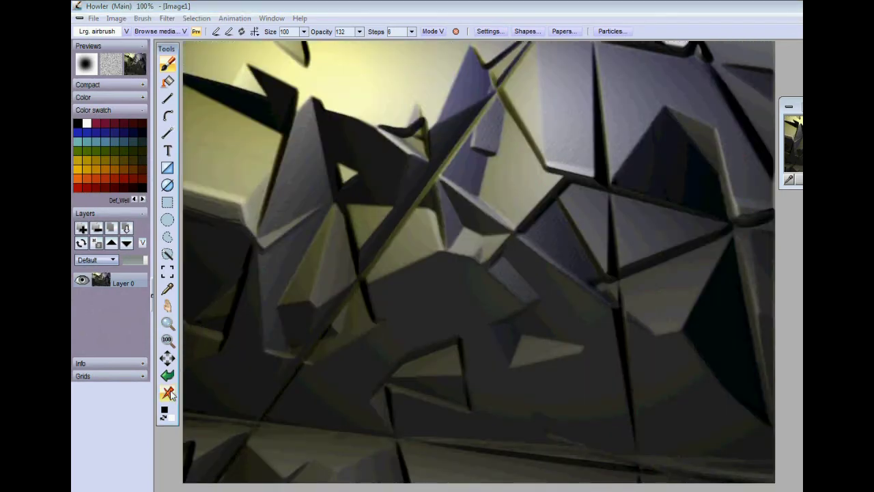
{"action": "left_click", "coordinate": [164, 19]}
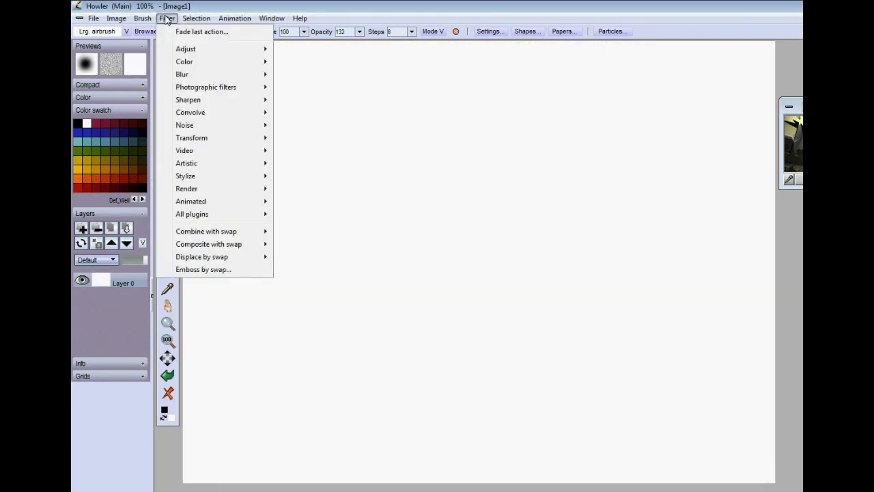
{"action": "mouse_move", "coordinate": [240, 187]}
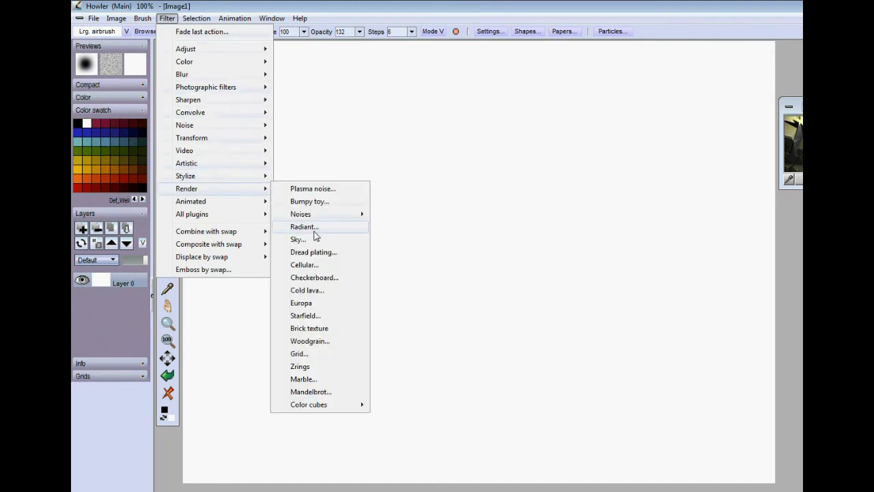
{"action": "left_click", "coordinate": [324, 307]}
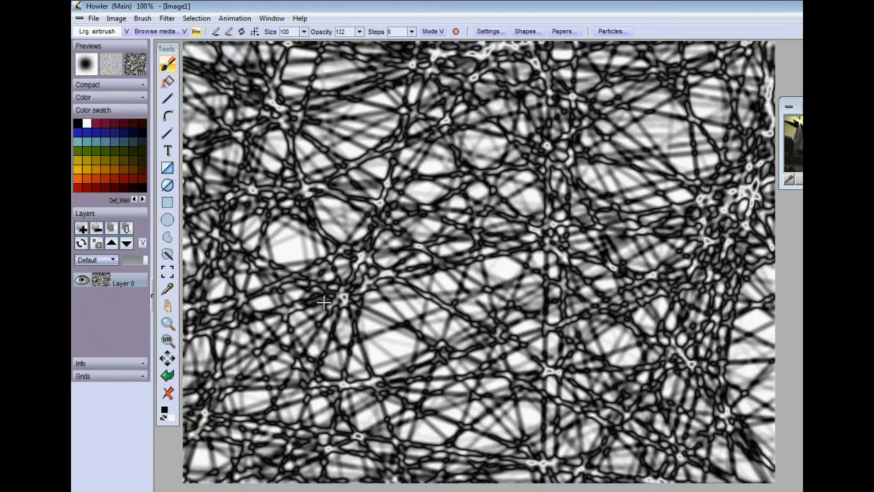
Displace the Europa texture by the swap image with the maximum displacement slightly above the middle of its range.
{"action": "left_click", "coordinate": [167, 18]}
{"action": "mouse_move", "coordinate": [217, 256]}
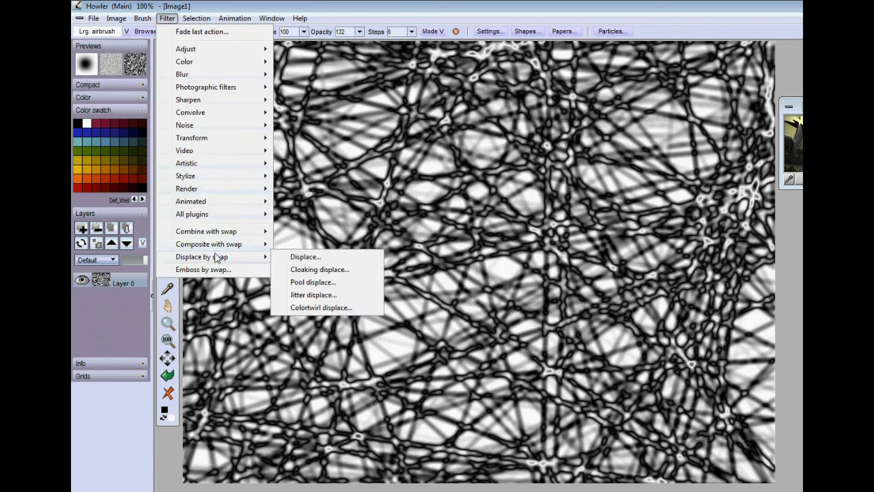
{"action": "left_click", "coordinate": [295, 259]}
{"action": "mouse_move", "coordinate": [563, 246]}
{"action": "left_mouse_down"}
{"action": "mouse_move", "coordinate": [535, 245]}
{"action": "mouse_move", "coordinate": [588, 246]}
{"action": "mouse_move", "coordinate": [523, 248]}
{"action": "mouse_move", "coordinate": [559, 246]}
{"action": "left_mouse_up"}
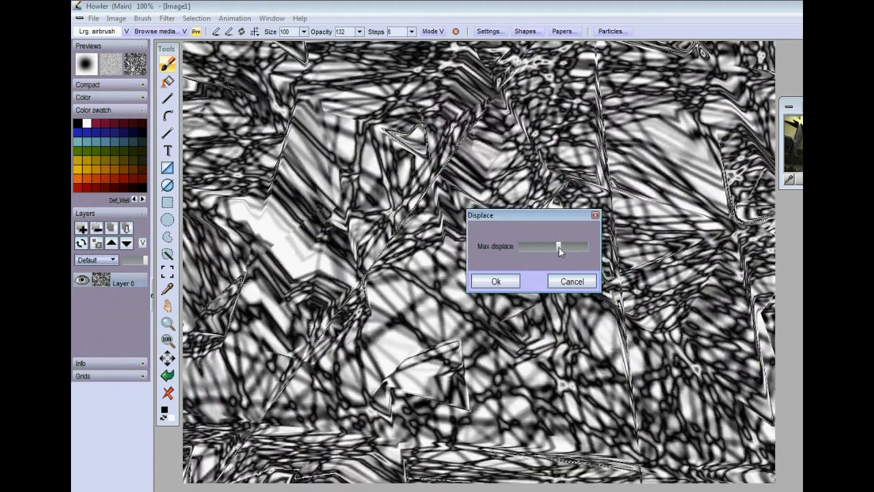
{"action": "left_click", "coordinate": [508, 282]}
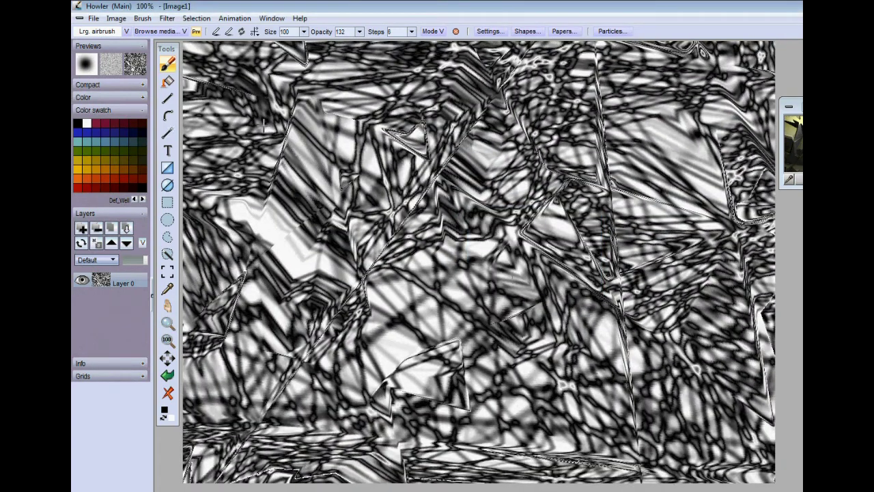
Apply the Lighting tool filter to the displaced texture and place the first light at the upper edge, left of center.
{"action": "left_click", "coordinate": [165, 20]}
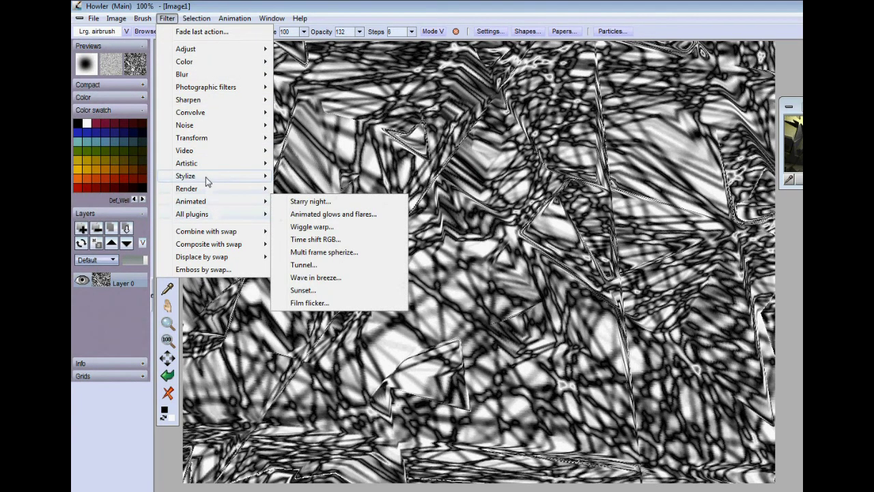
{"action": "left_click", "coordinate": [290, 176]}
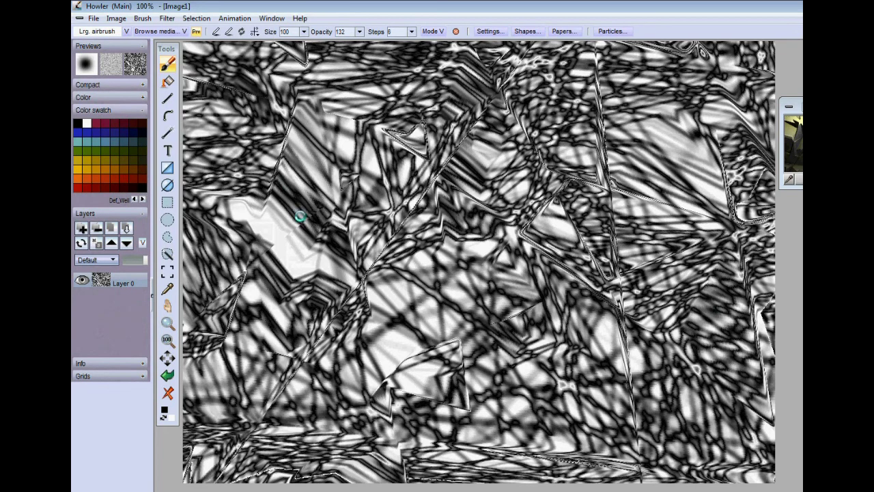
{"action": "left_click_drag", "start_coordinate": [252, 181], "coordinate": [225, 123]}
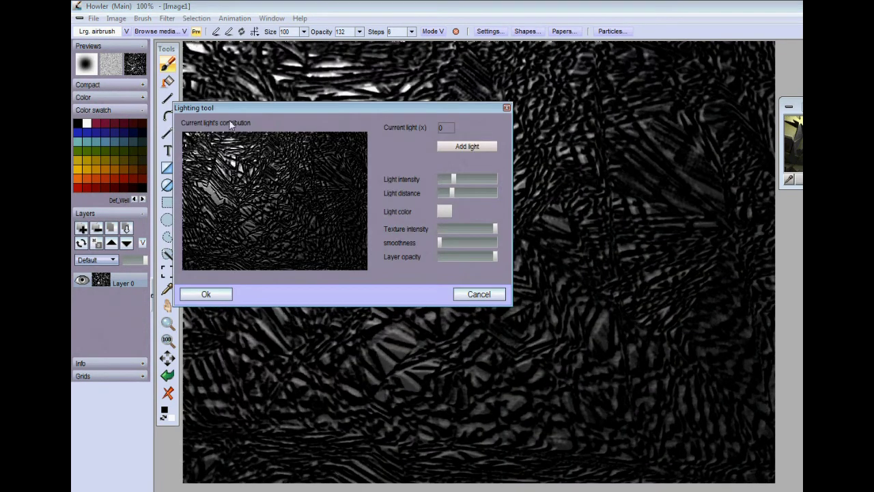
Set the first light's color to a pale yellow and slightly lower its intensity.
{"action": "left_click", "coordinate": [445, 209]}
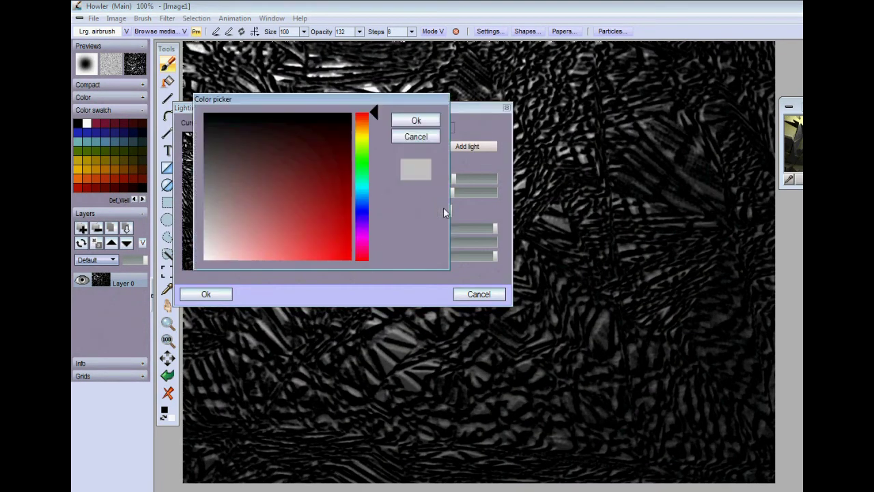
{"action": "left_click", "coordinate": [311, 179]}
{"action": "left_click", "coordinate": [366, 134]}
{"action": "left_click", "coordinate": [303, 217]}
{"action": "left_click", "coordinate": [416, 121]}
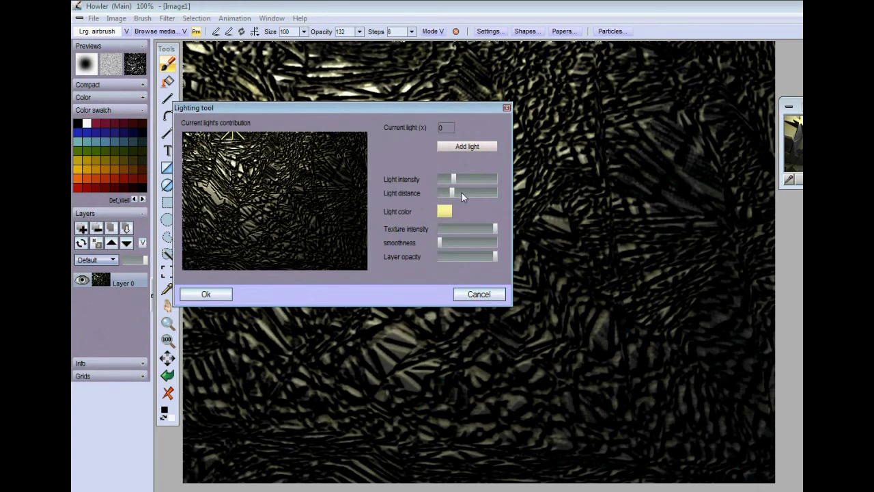
{"action": "left_click_drag", "start_coordinate": [452, 180], "coordinate": [449, 182]}
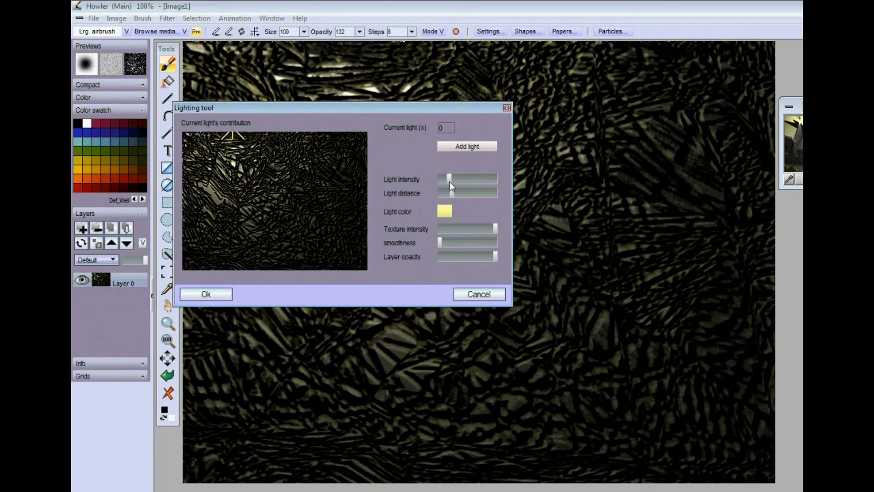
Add a second light near the image's upper-right corner with low intensity and distance, and color it sky blue.
{"action": "left_click", "coordinate": [464, 146]}
{"action": "mouse_move", "coordinate": [357, 175]}
{"action": "left_mouse_down"}
{"action": "mouse_move", "coordinate": [341, 142]}
{"action": "mouse_move", "coordinate": [353, 148]}
{"action": "mouse_move", "coordinate": [355, 137]}
{"action": "left_mouse_up"}
{"action": "left_click_drag", "start_coordinate": [450, 193], "coordinate": [443, 180]}
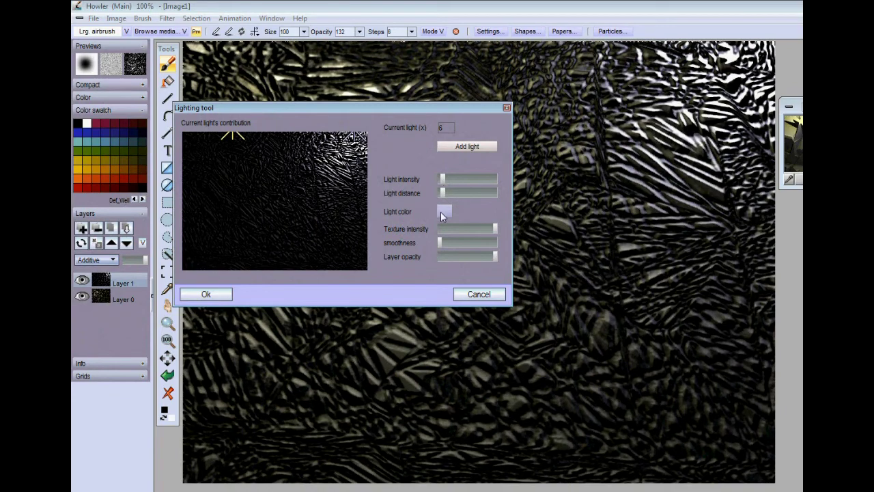
{"action": "left_click", "coordinate": [443, 212]}
{"action": "left_click", "coordinate": [358, 191]}
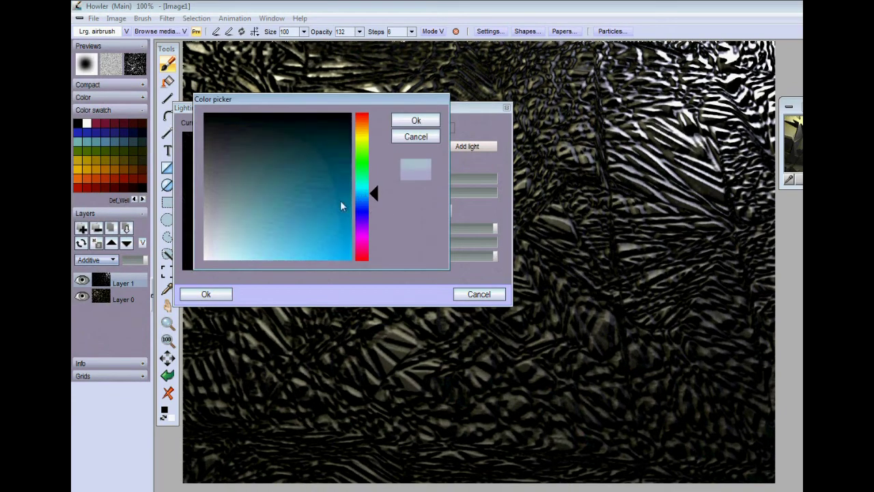
{"action": "left_click", "coordinate": [415, 121]}
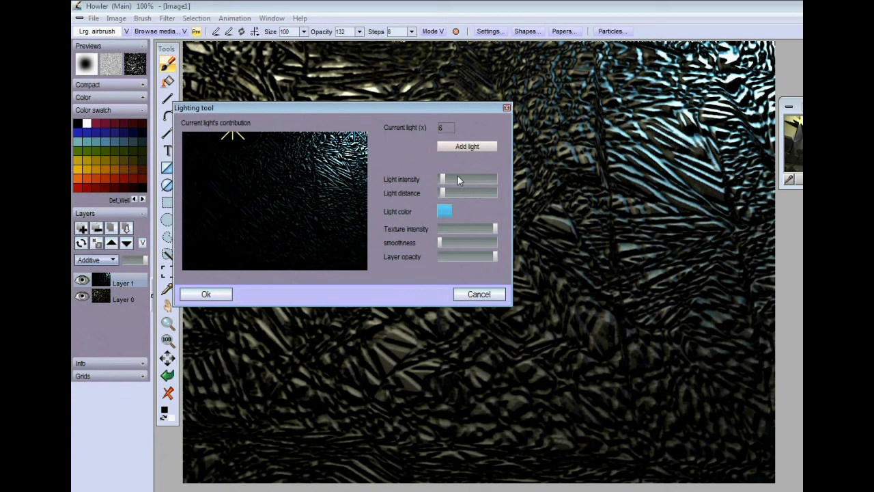
Add a third light at the image's lower edge, left of center, and color it a saturated blue.
{"action": "left_click", "coordinate": [464, 148]}
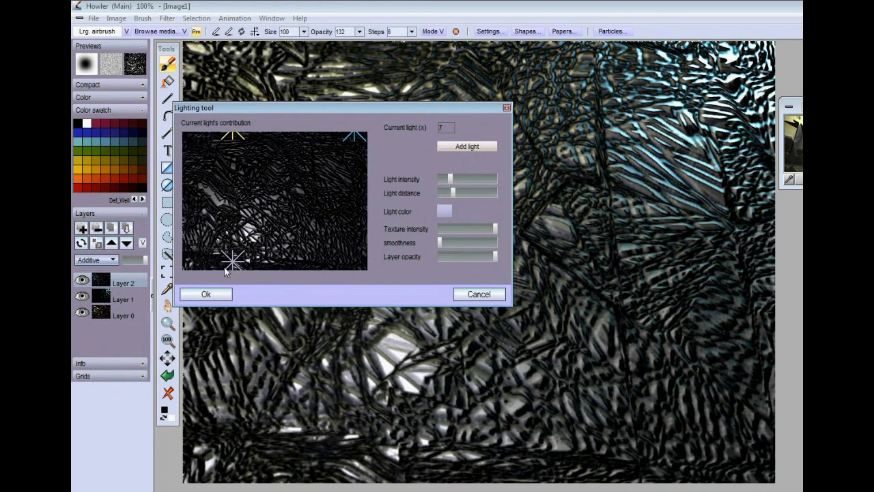
{"action": "left_click", "coordinate": [445, 213]}
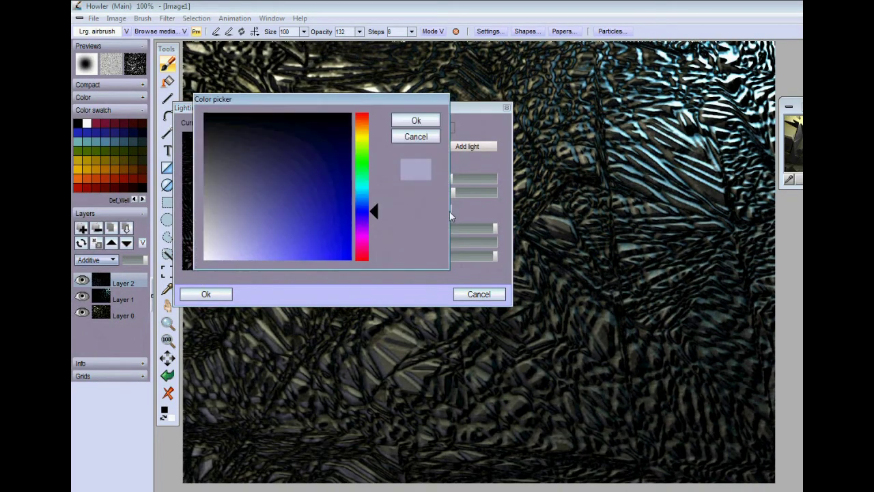
{"action": "left_click", "coordinate": [330, 220]}
{"action": "left_click", "coordinate": [415, 121]}
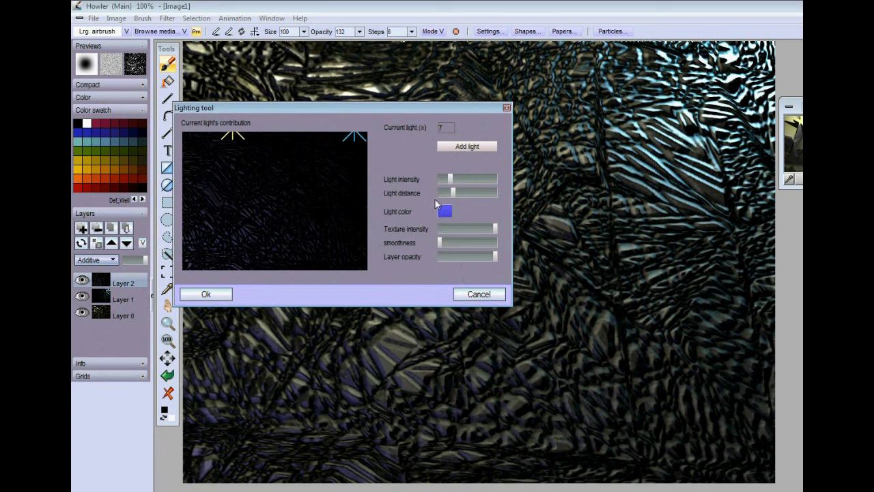
Accept the three-light setup on the displaced texture and permanently merge all its layers.
{"action": "left_click", "coordinate": [205, 294]}
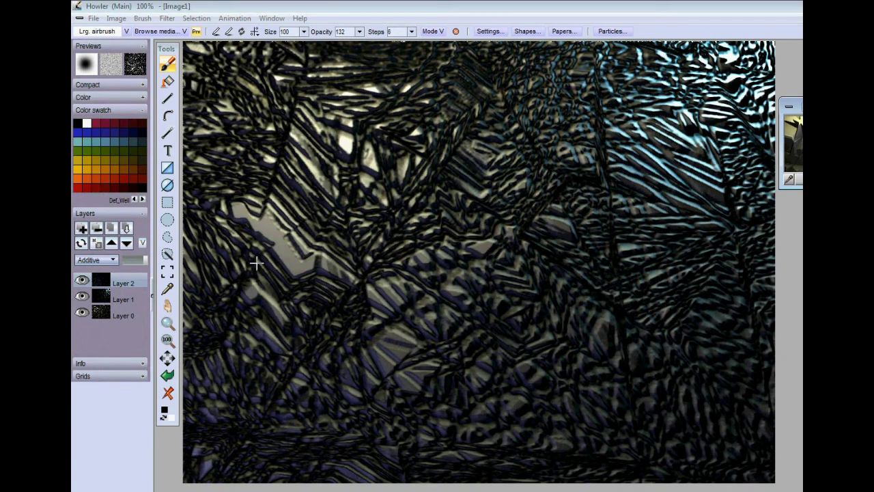
{"action": "left_click", "coordinate": [112, 229]}
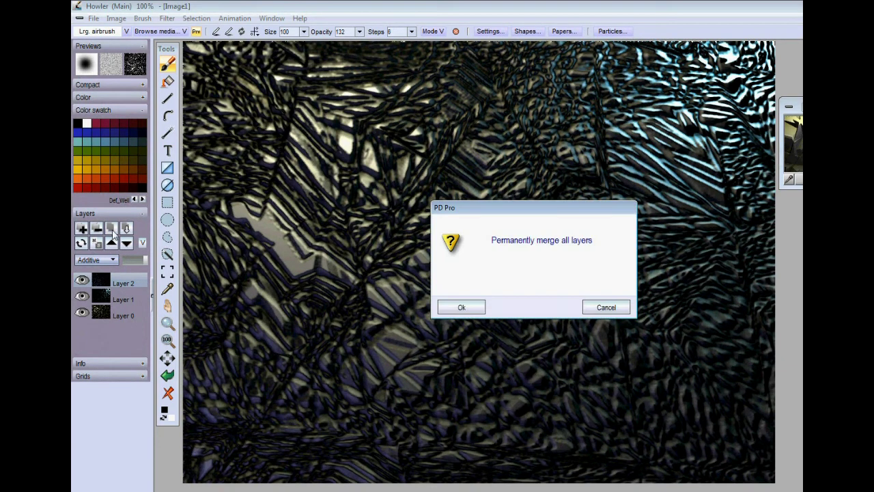
{"action": "left_click", "coordinate": [444, 307]}
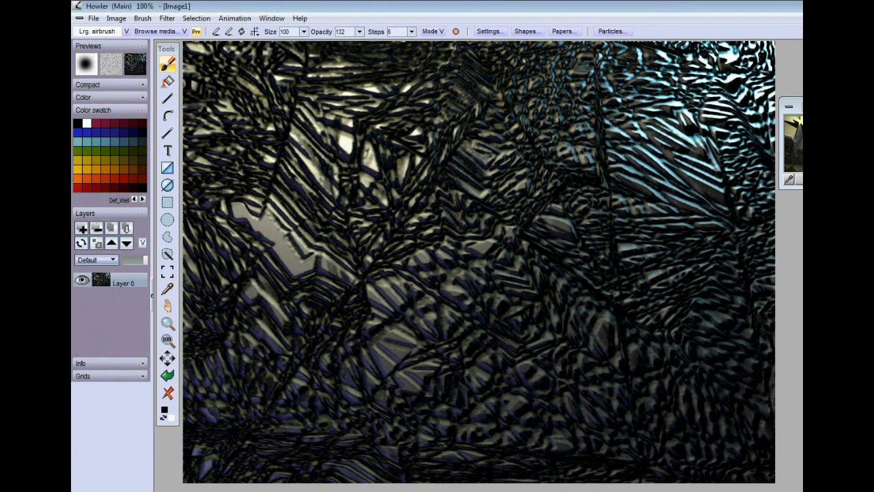
Store a copy of the merged, lit Europa texture.
{"action": "left_click", "coordinate": [116, 18]}
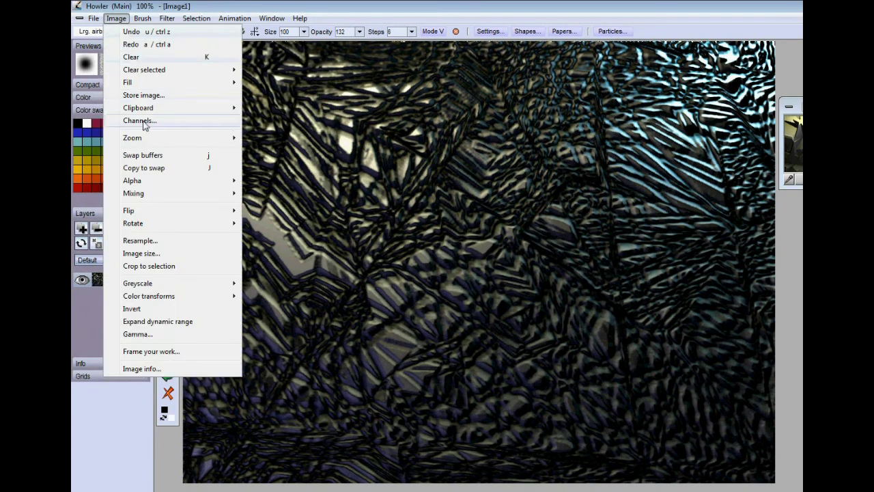